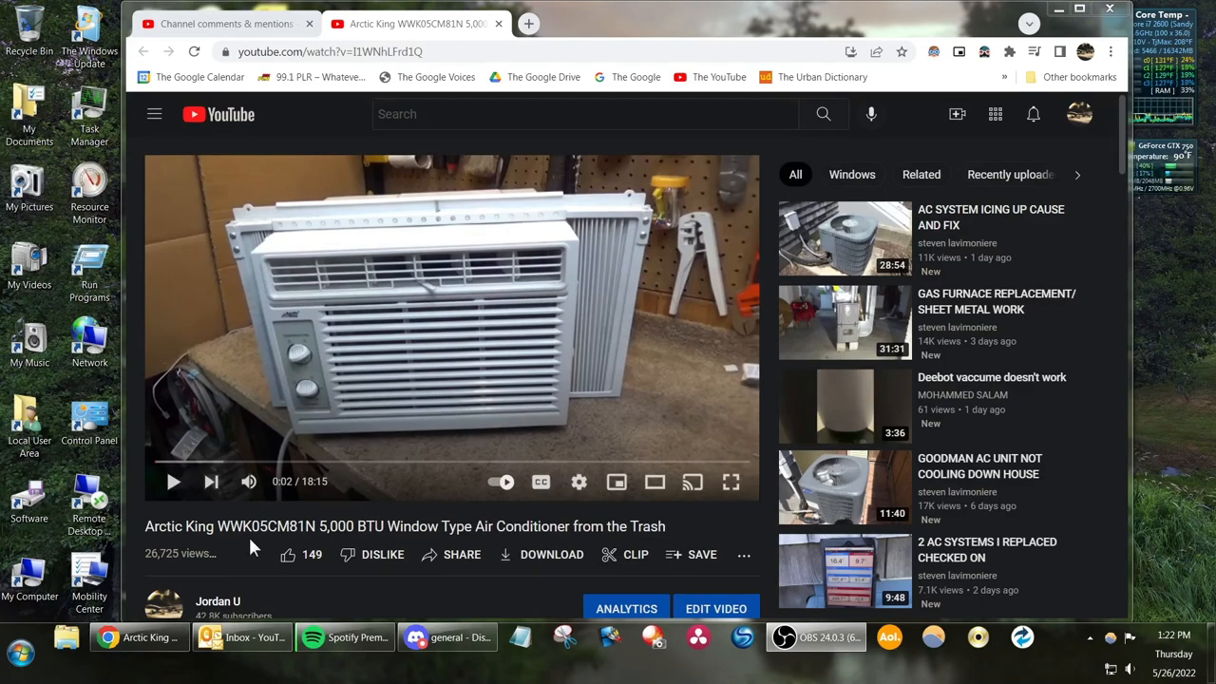
scroll(248, 534, "down", 2)
scroll(249, 537, "down", 3)
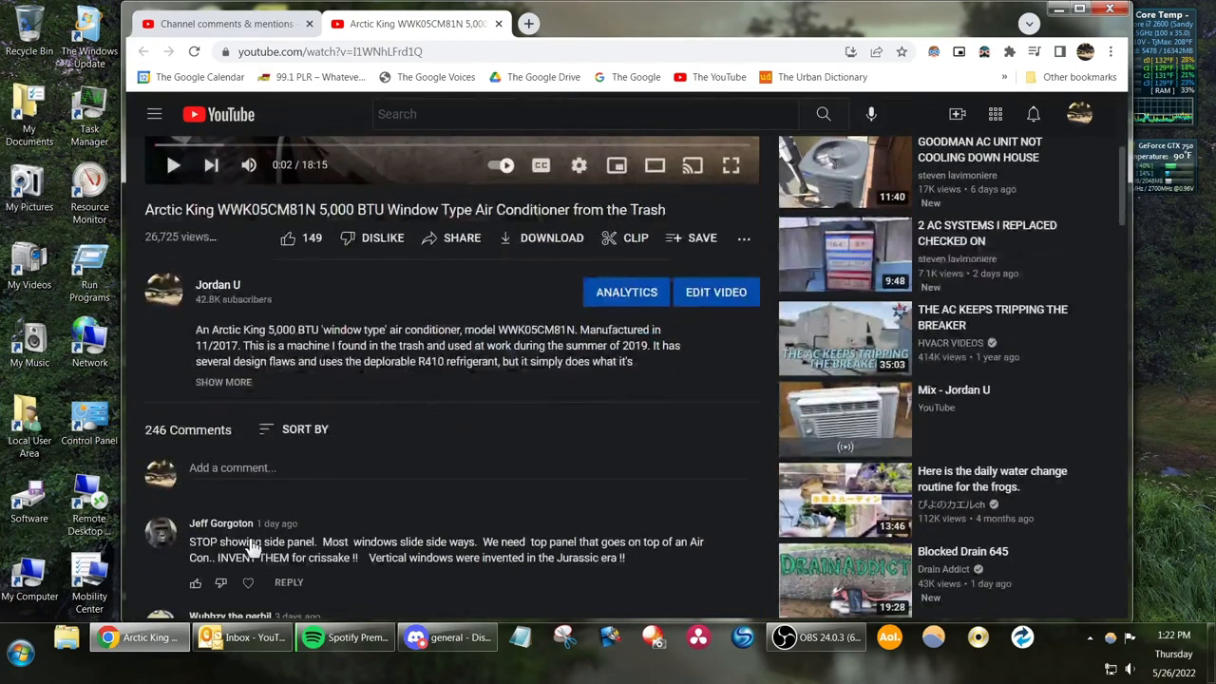
scroll(249, 536, "down", 2)
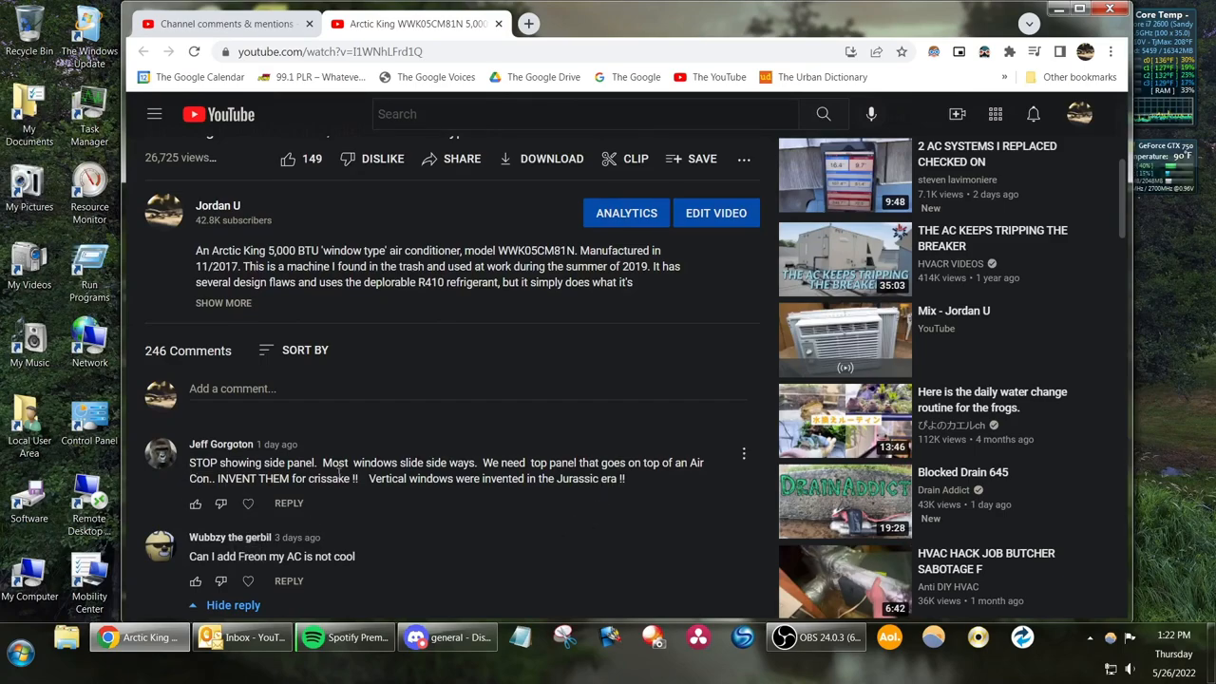
scroll(340, 474, "up", 8)
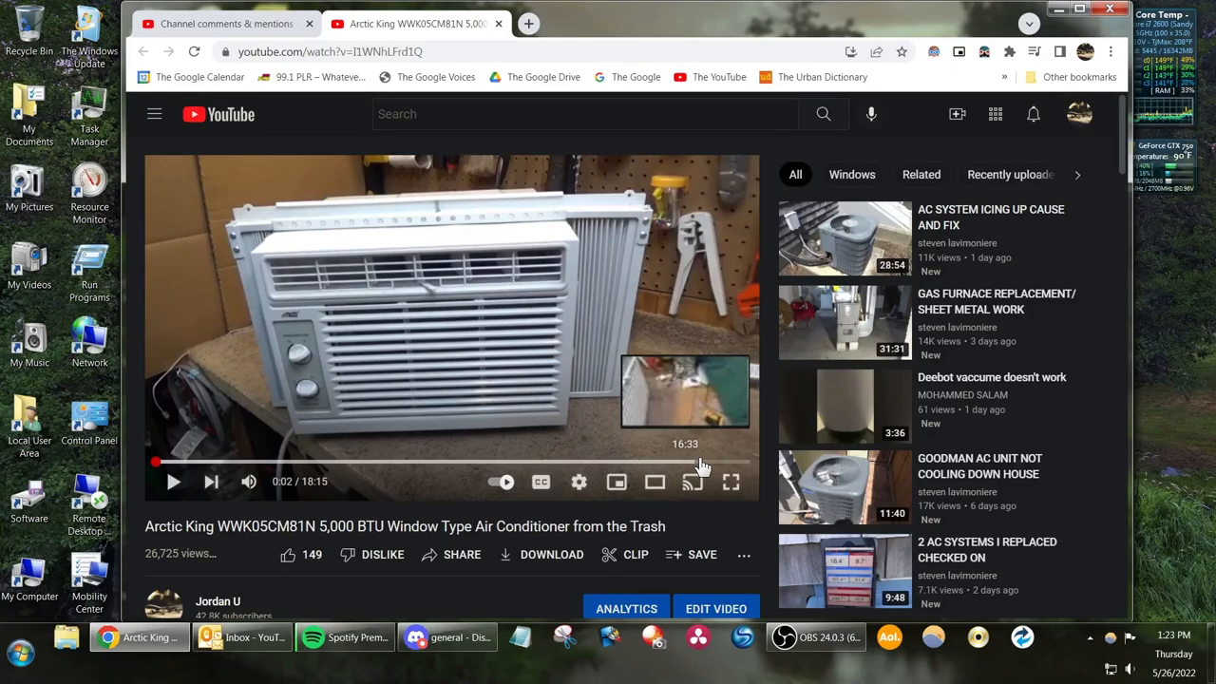
scroll(604, 460, "down", 3)
scroll(605, 460, "down", 1)
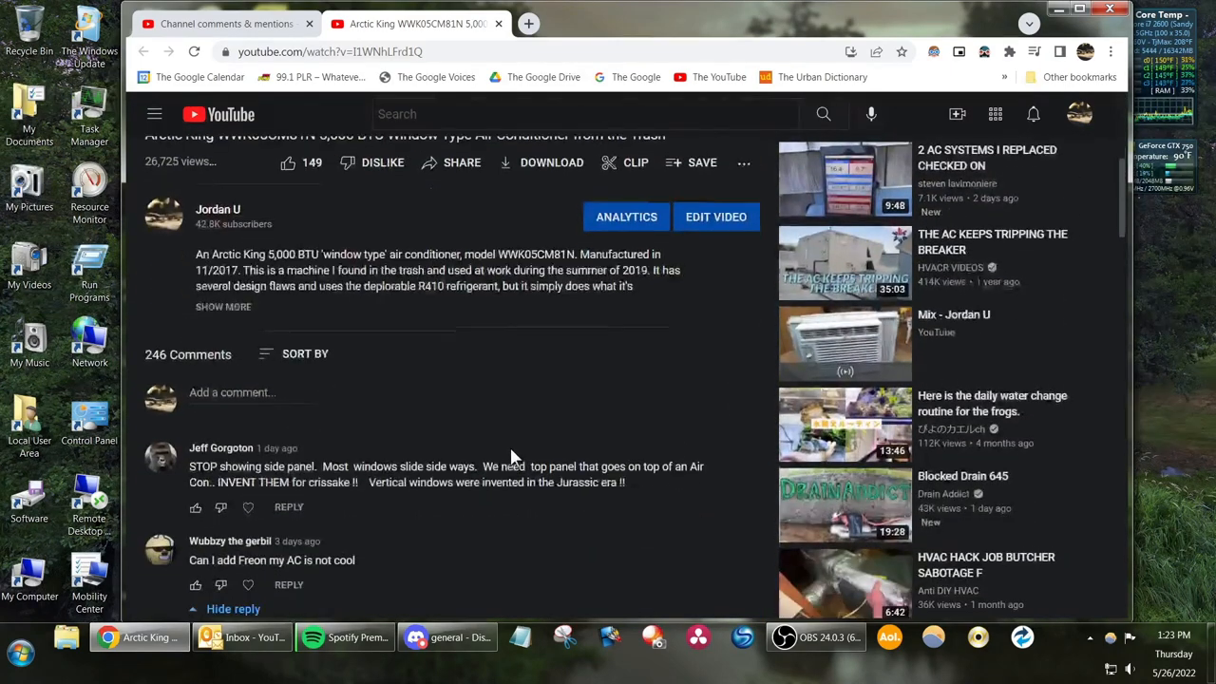